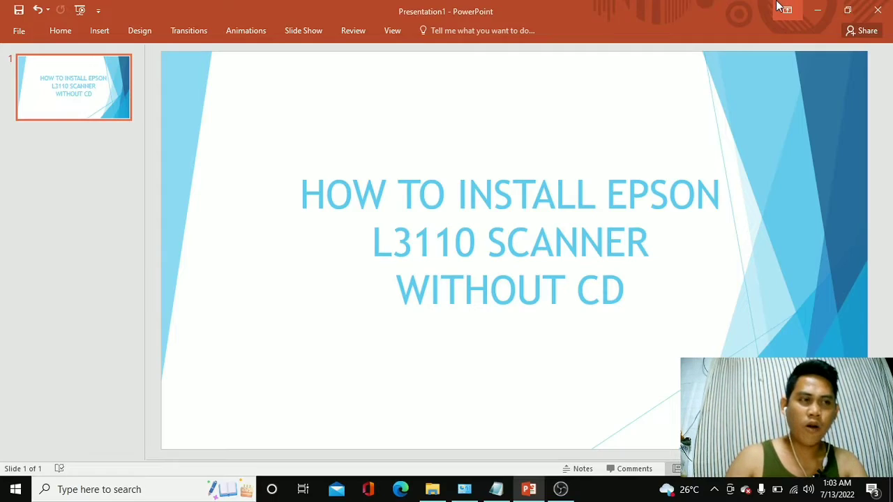
left_click(819, 14)
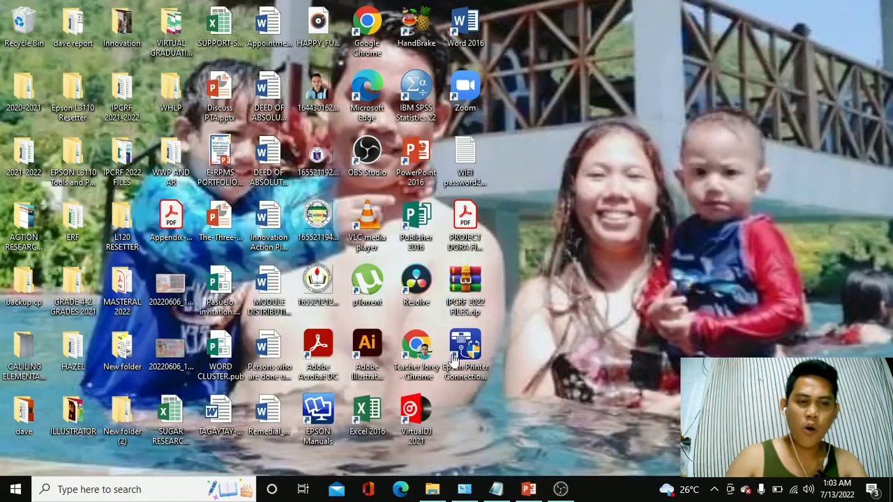
double_click(416, 347)
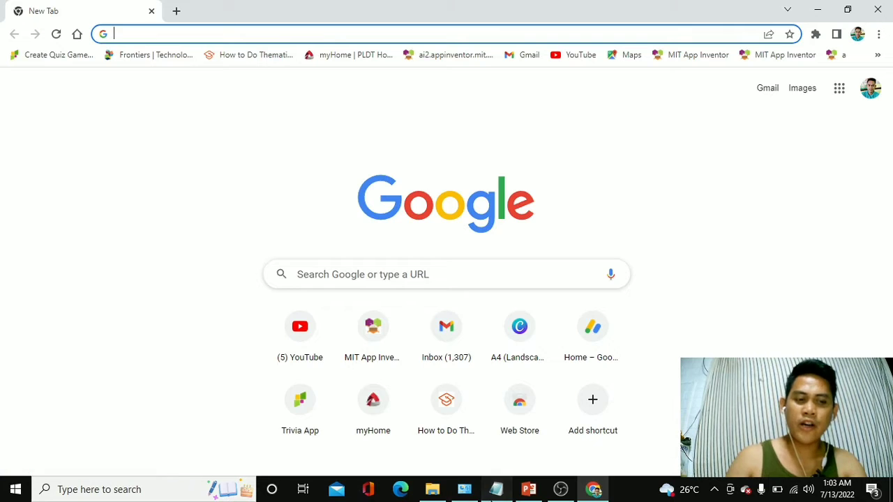
left_click(495, 489)
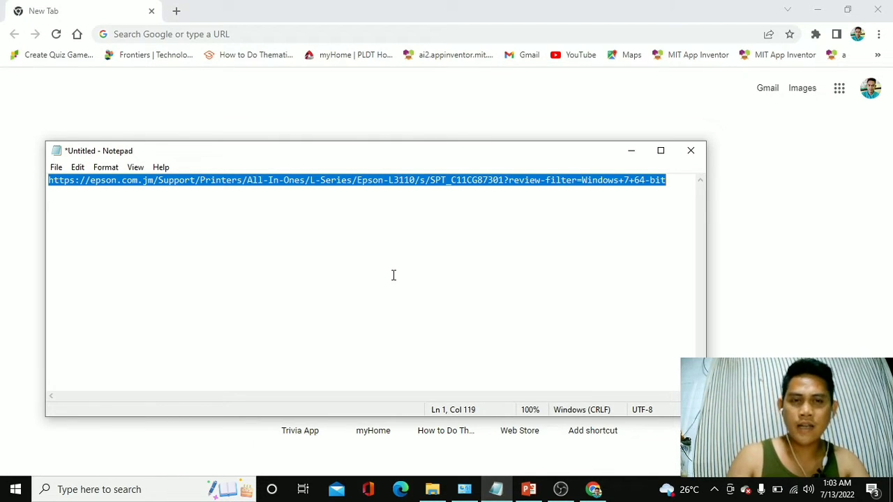
left_click(161, 33)
type("https://epson.com.jm/Support/Printers/All-In-Ones/L-Series/Epson-L3110/s/SPT_C11CG87301?review-filter=Windows+7+64-bit")
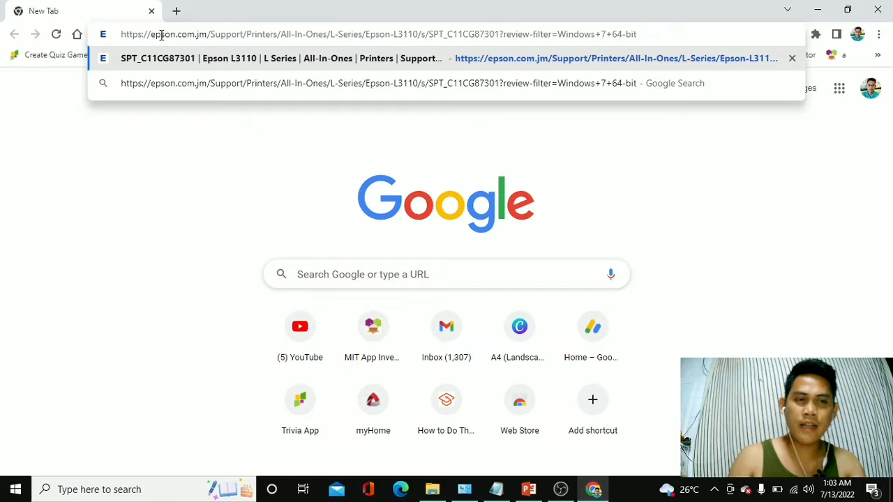
key("Return")
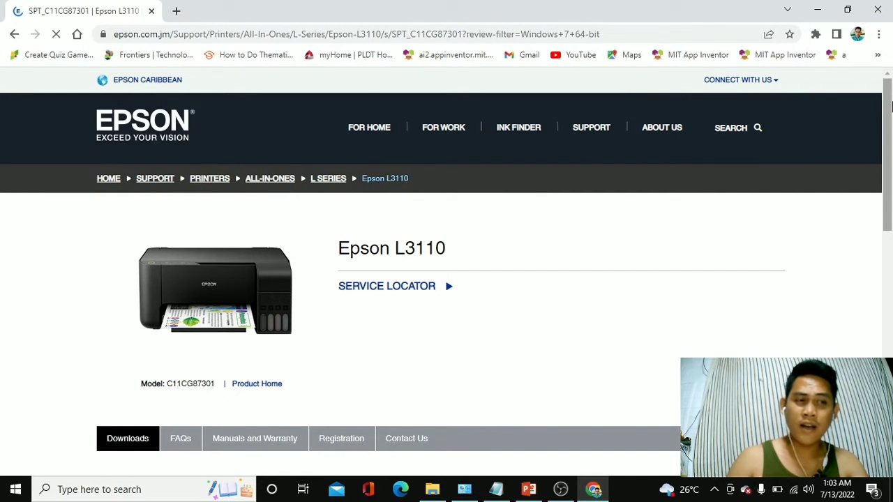
Step: Download the Scanner Driver and Epson Scan 2 Utility v6.5.23.0 from the Drivers section, saving L3110_EScan2_65230_LA.exe to the Downloads folder
left_click_drag(891, 105, 891, 130)
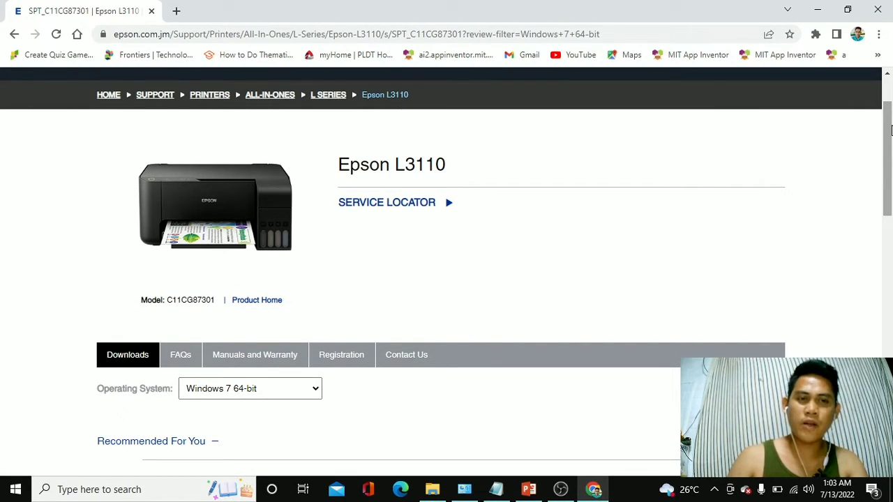
left_click_drag(890, 130, 884, 222)
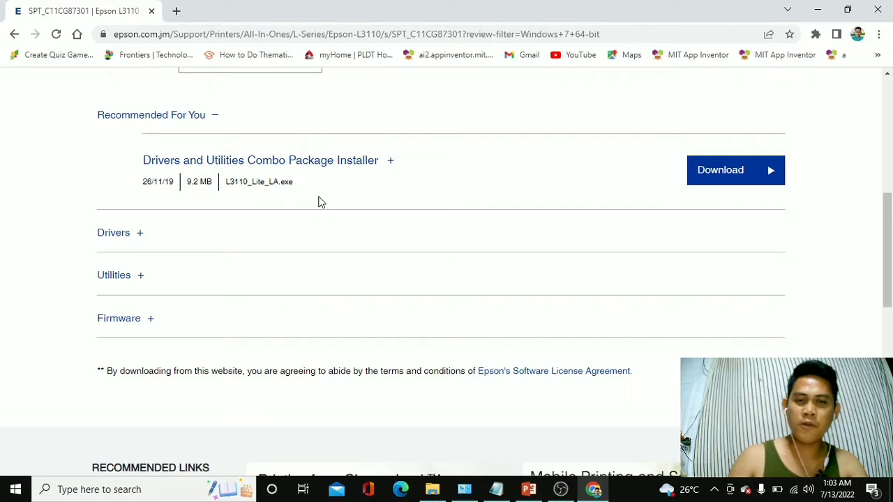
left_click(141, 235)
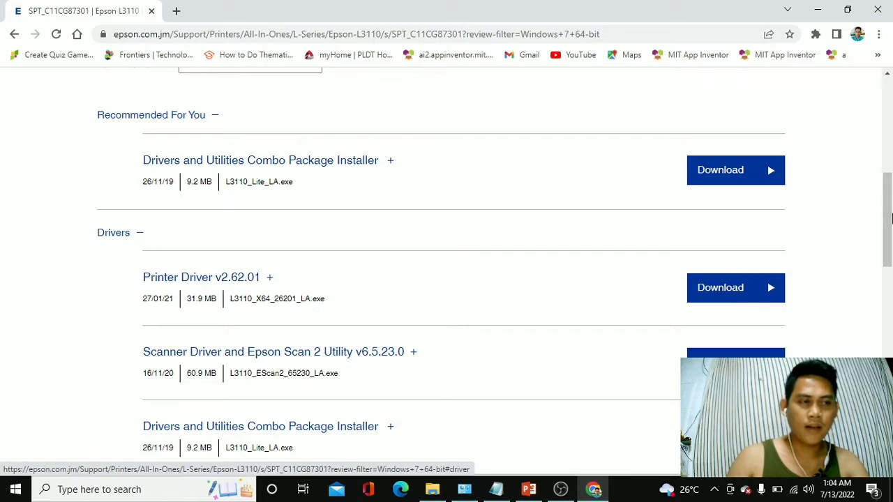
left_click_drag(890, 219, 891, 236)
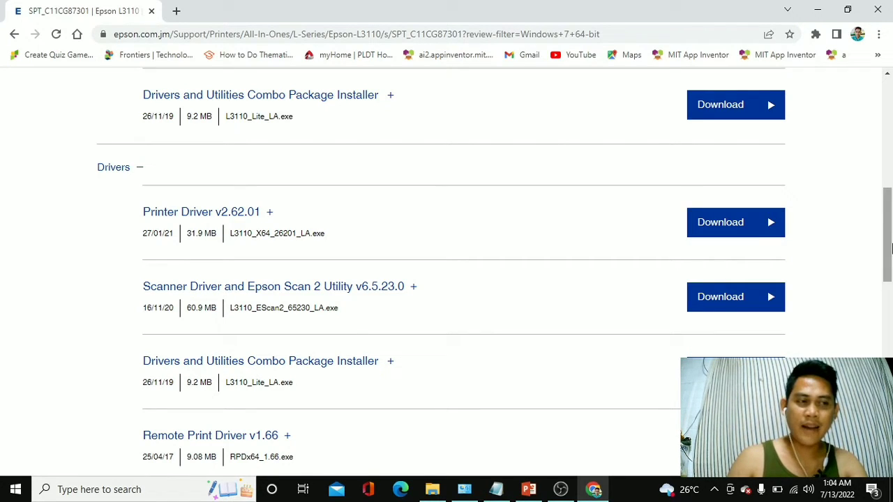
left_click_drag(889, 277, 888, 281)
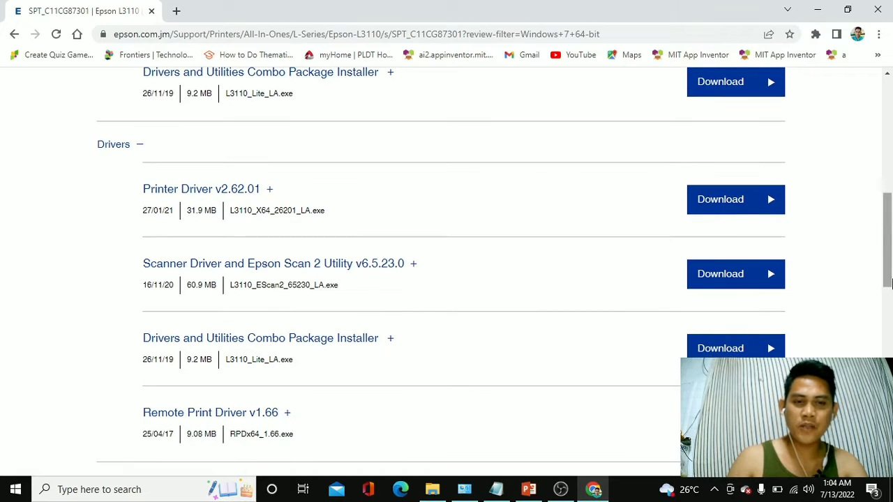
left_click(742, 277)
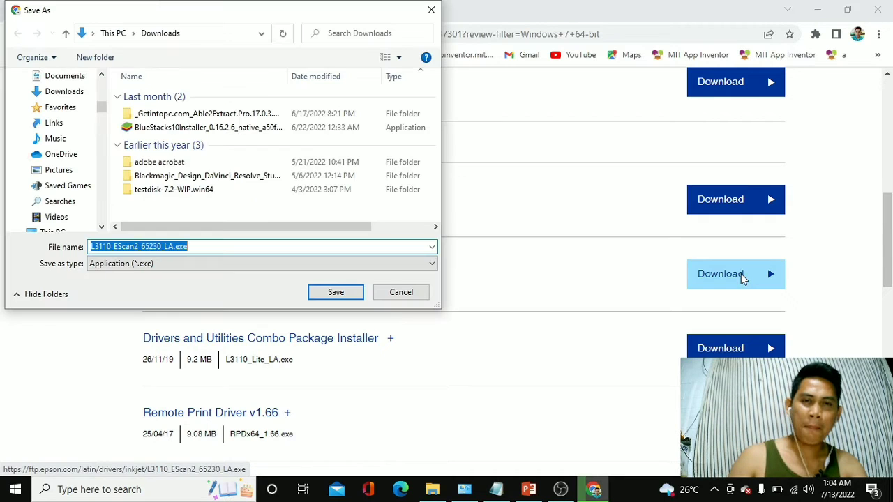
left_click(73, 96)
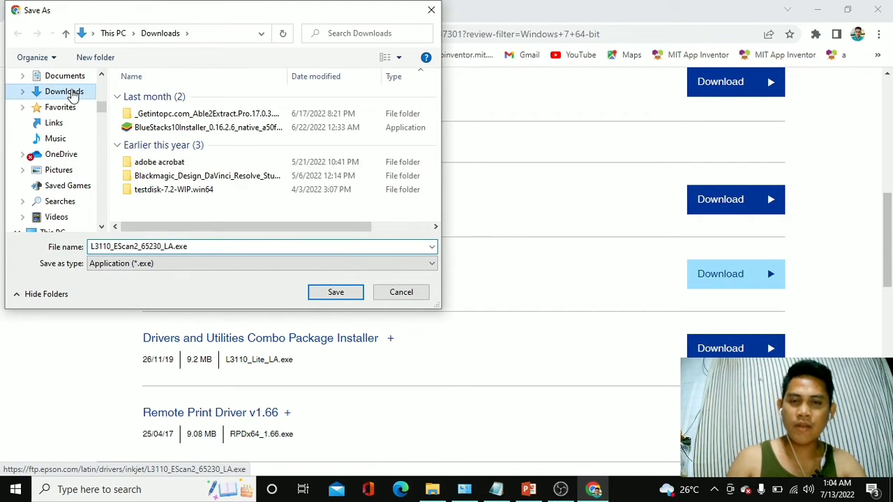
left_click(336, 293)
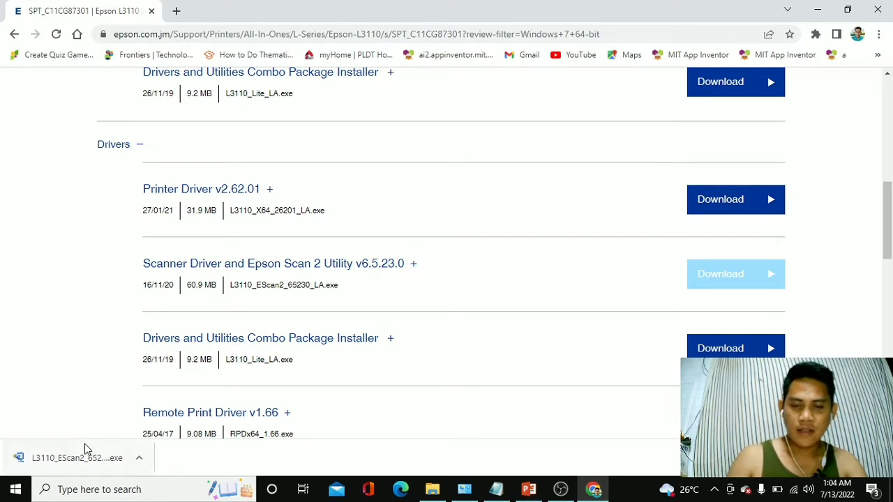
Step: Switch to File Explorer, go to the Downloads folder, and run L3110_EScan2_65230_LA.exe as administrator
left_click(427, 491)
right_click(426, 492)
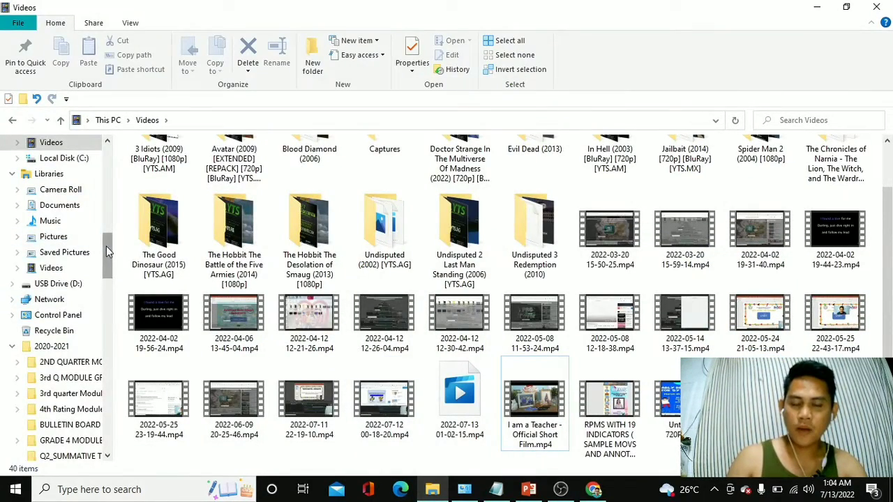
scroll(84, 224, "up", 10)
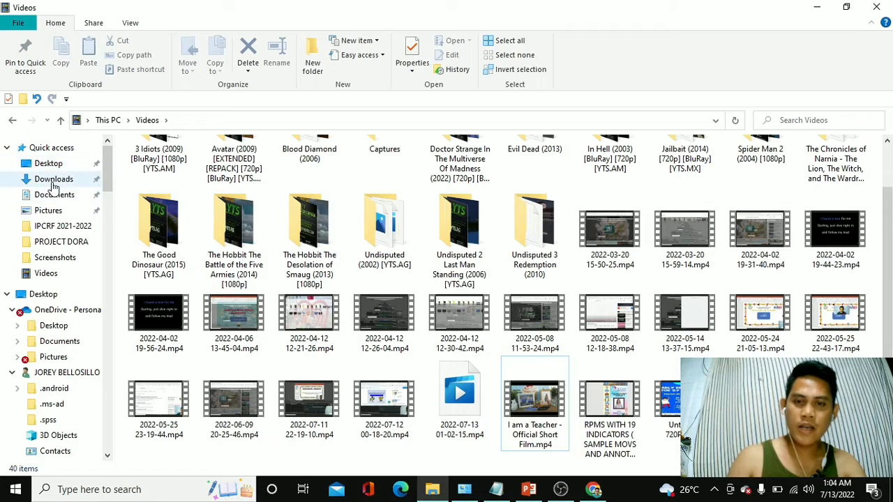
left_click(53, 183)
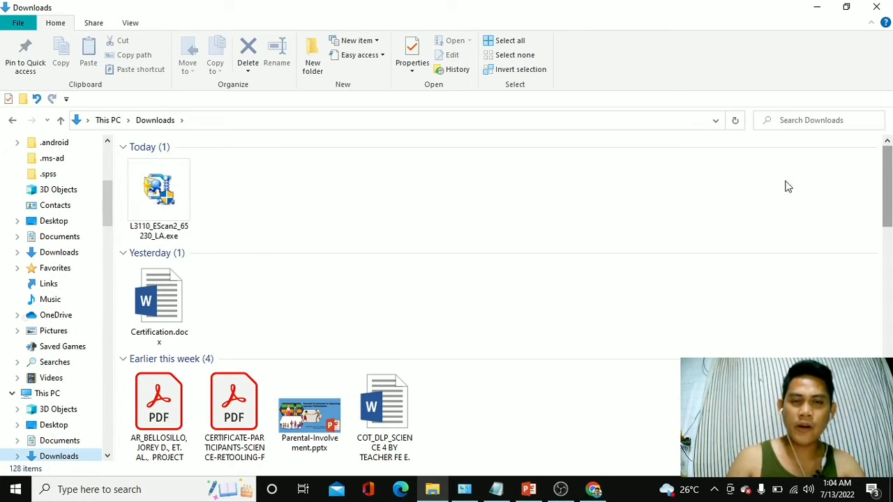
left_click(176, 211)
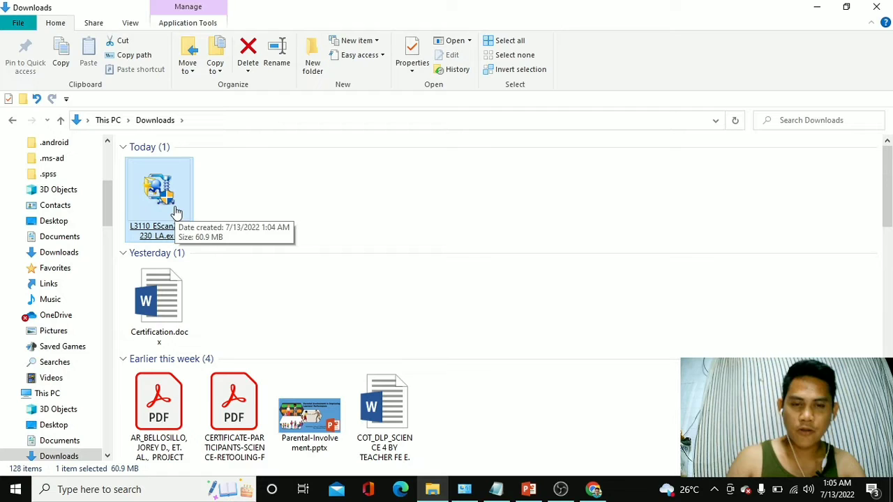
right_click(175, 209)
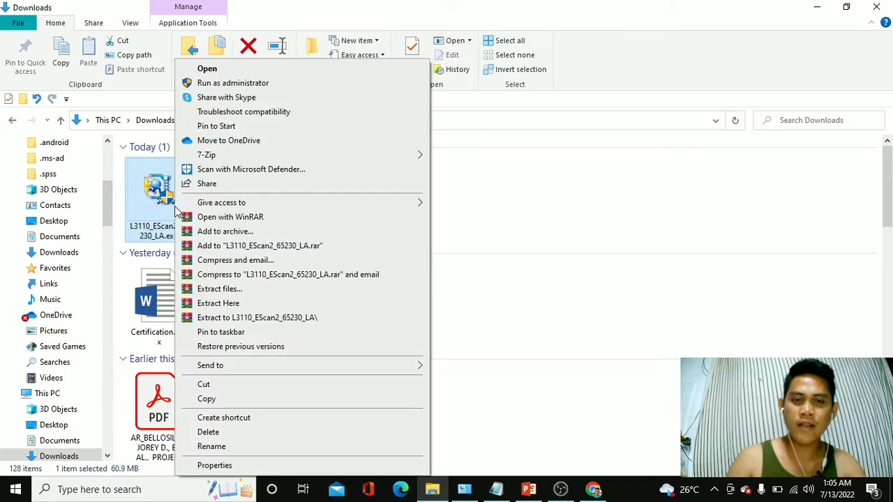
left_click(286, 84)
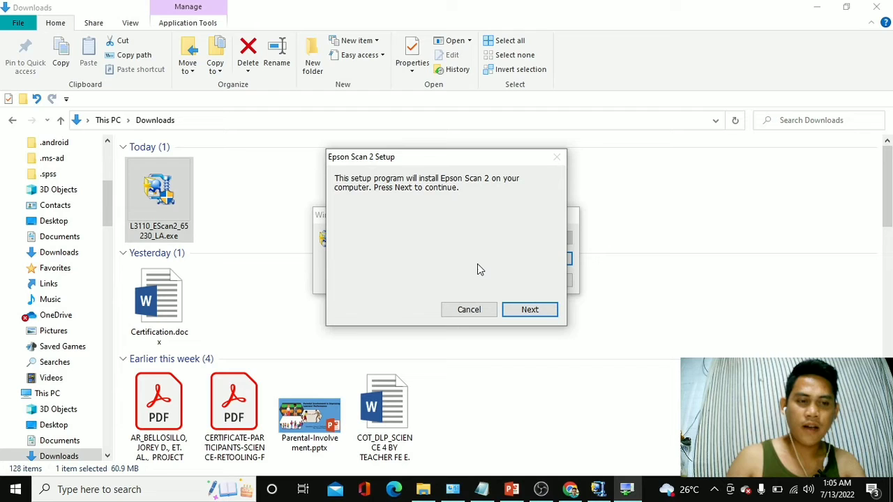
Step: Install Epson Scan 2 with the setup wizard, accepting the license agreement, and finish the setup
left_click(530, 310)
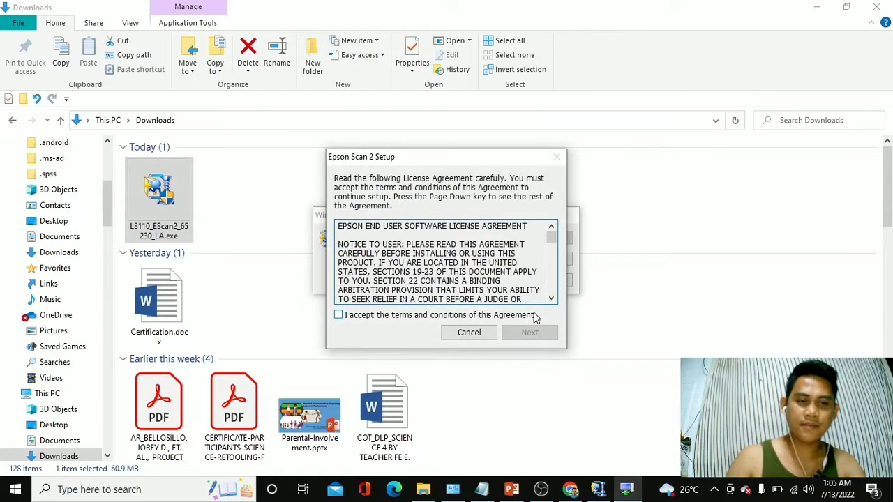
left_click(345, 316)
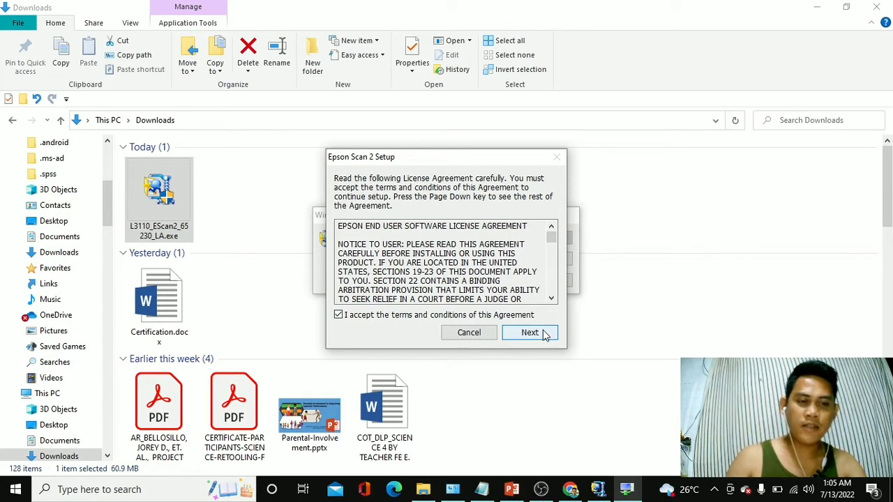
left_click(530, 332)
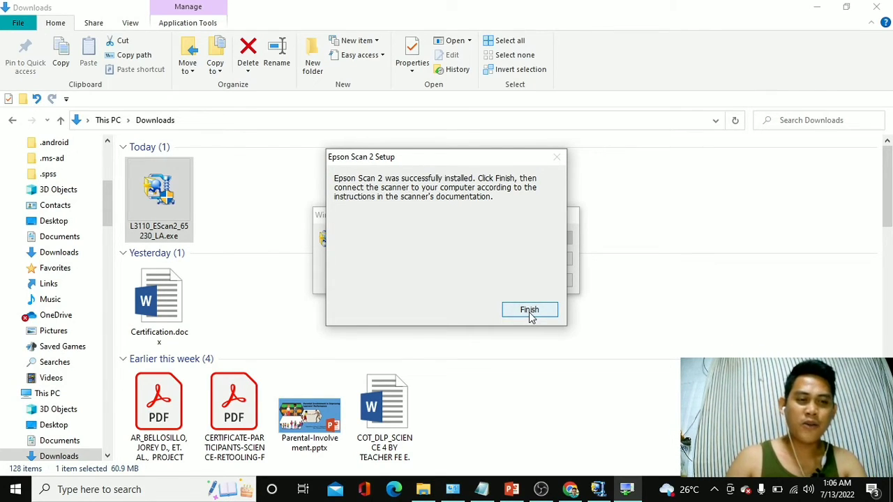
left_click(530, 313)
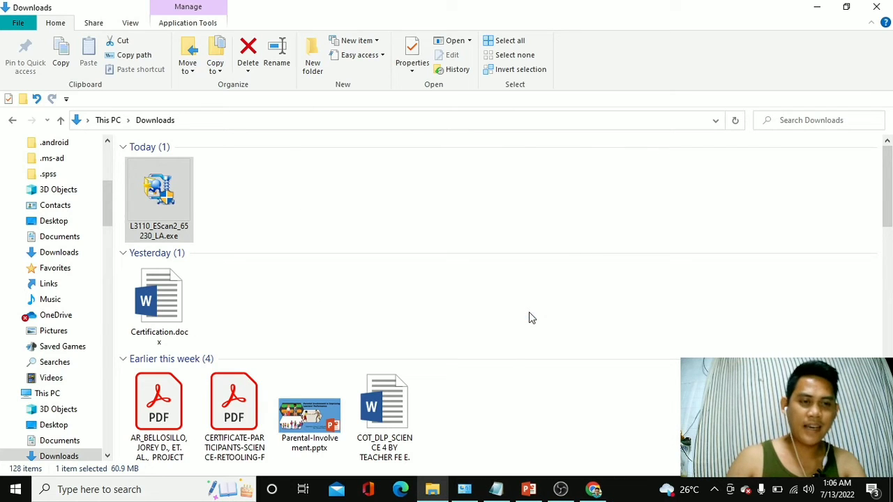
Step: Minimize the File Explorer, Chrome and Notepad windows to return to the desktop
left_click(816, 7)
left_click(819, 7)
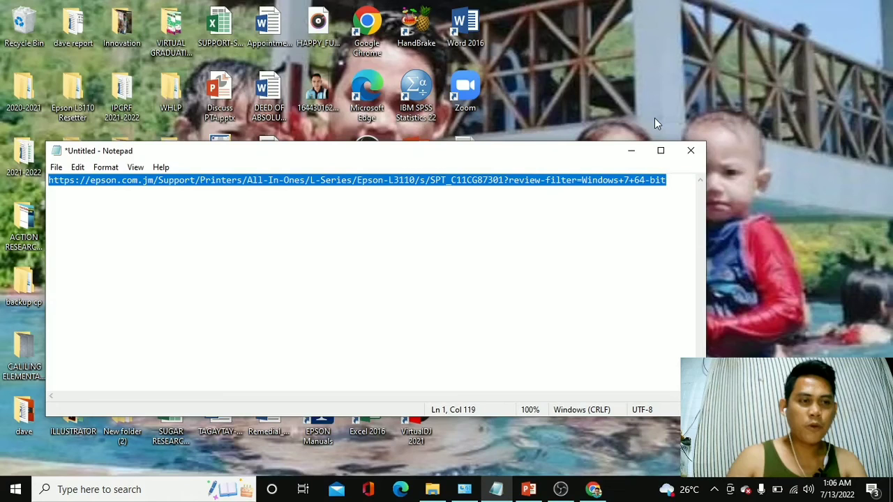
left_click(631, 154)
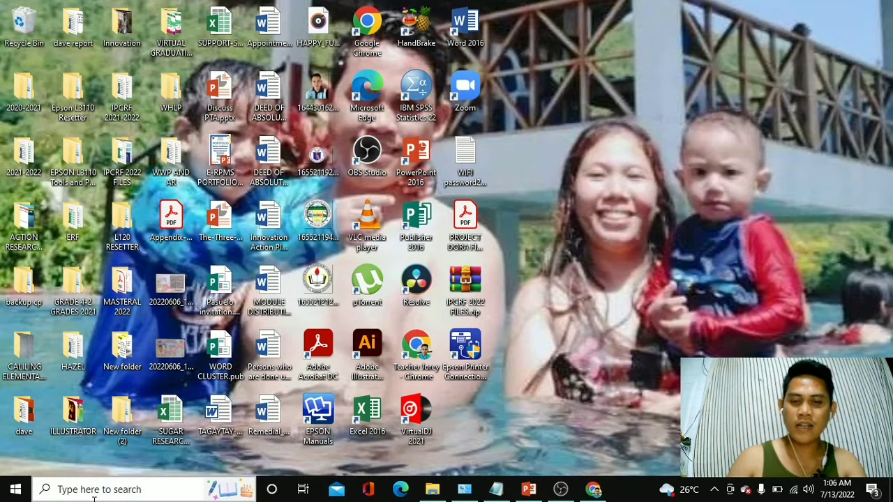
Step: Pin Epson Scan 2 to the taskbar from the recent items in Windows Search and launch it
left_click(146, 488)
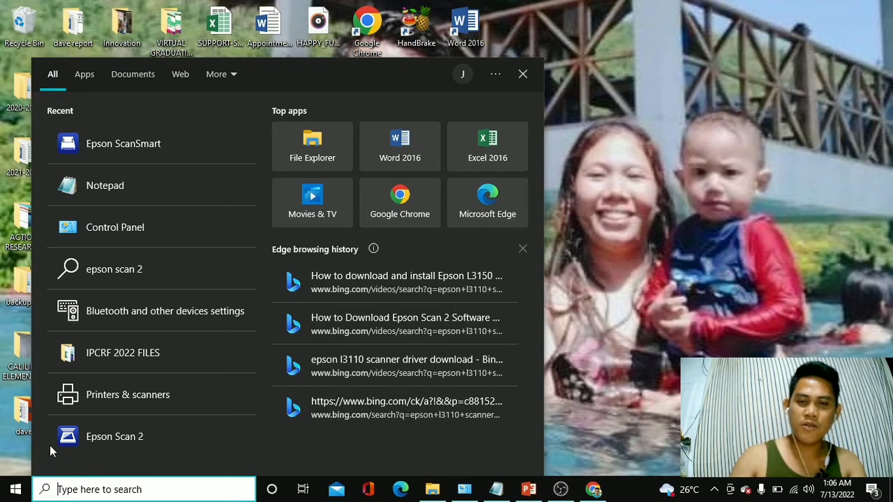
right_click(110, 443)
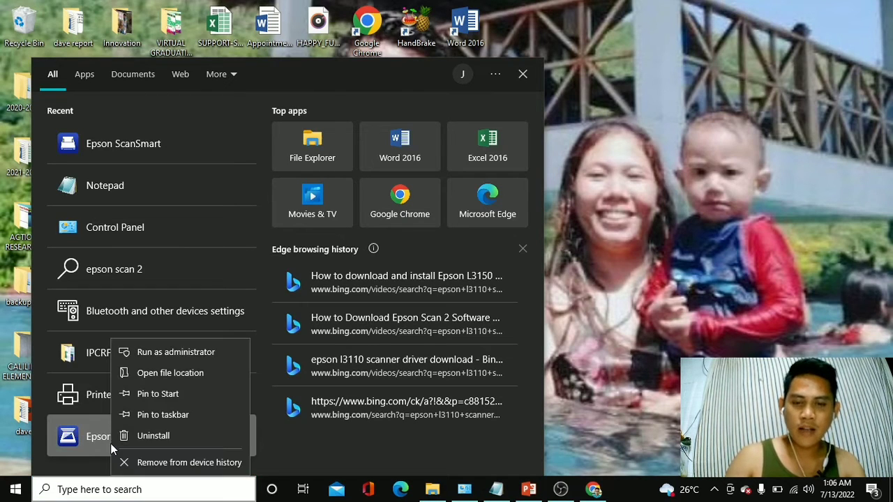
left_click(148, 421)
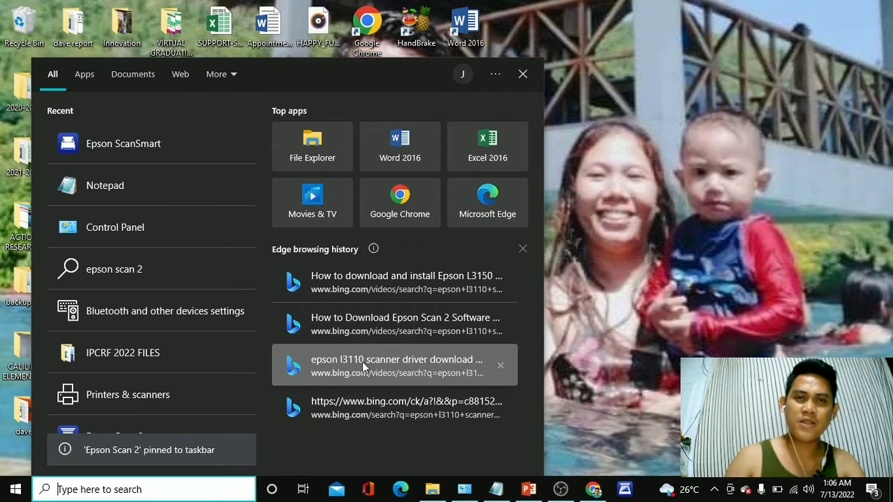
left_click(631, 297)
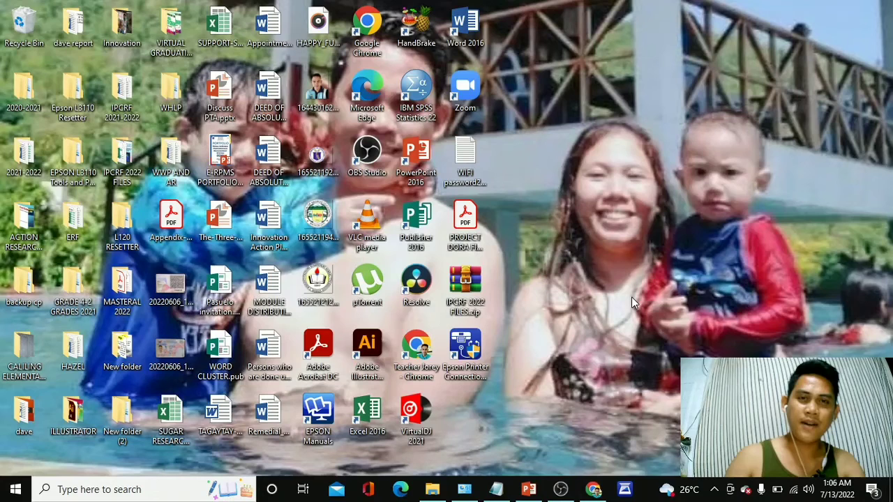
left_click(624, 490)
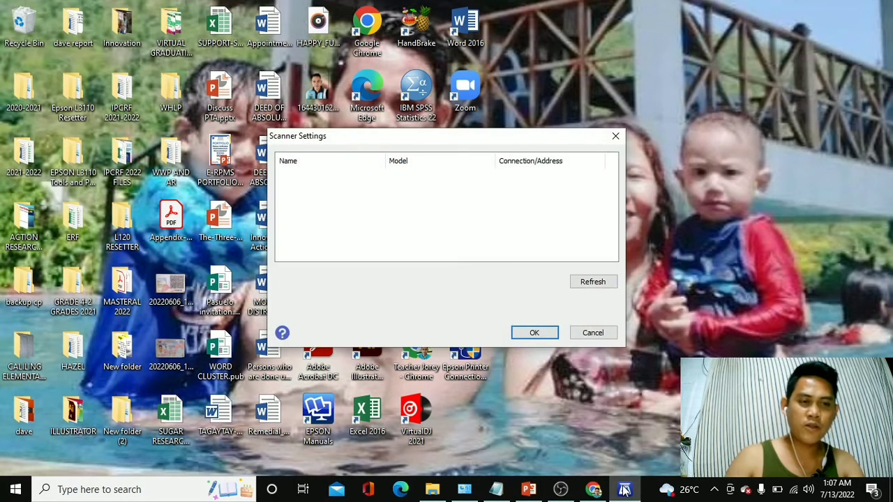